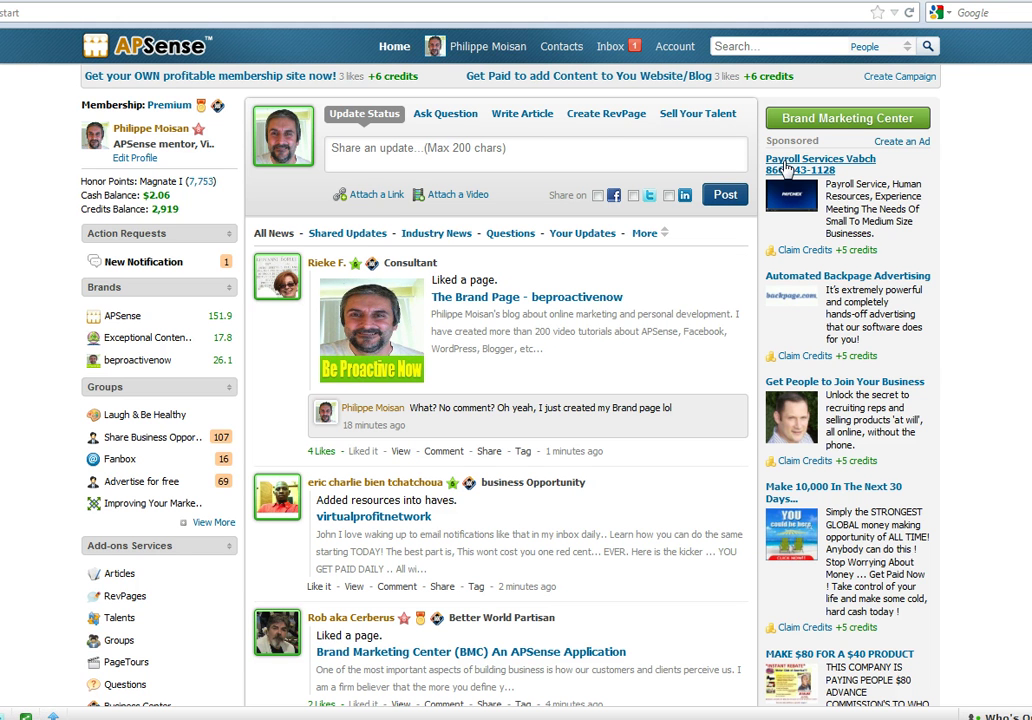
Step: Open the Brand Marketing Center from the APSense home page sidebar
{"action": "left_click", "coordinate": [845, 120]}
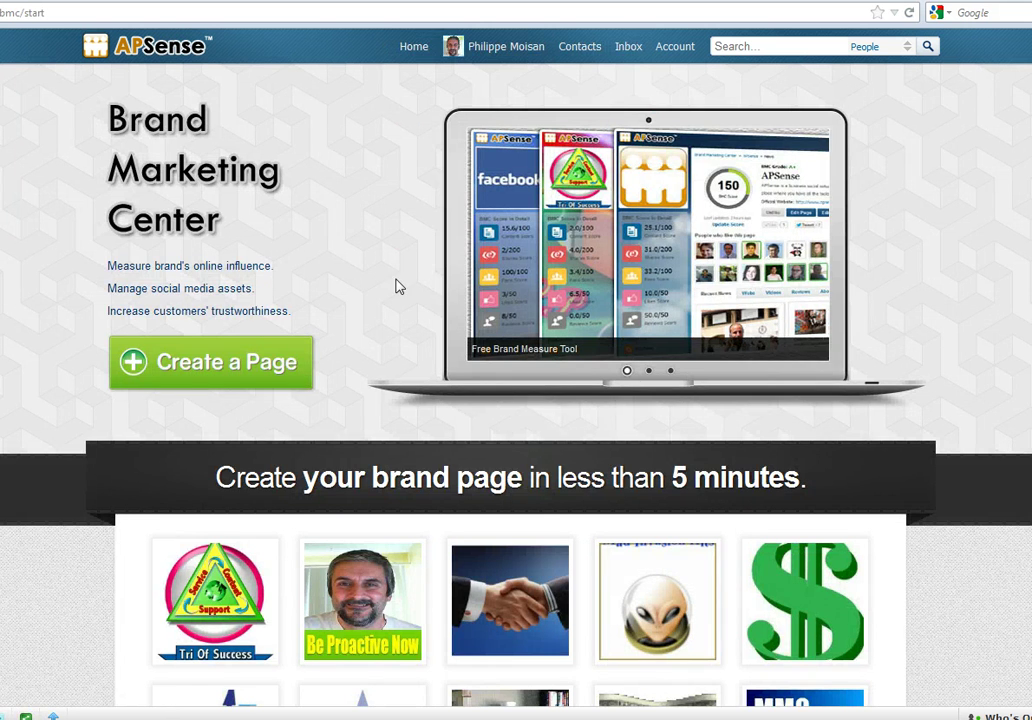
Step: Start a new brand page and enter 'Sisel' as the brand name
{"action": "left_click", "coordinate": [207, 373]}
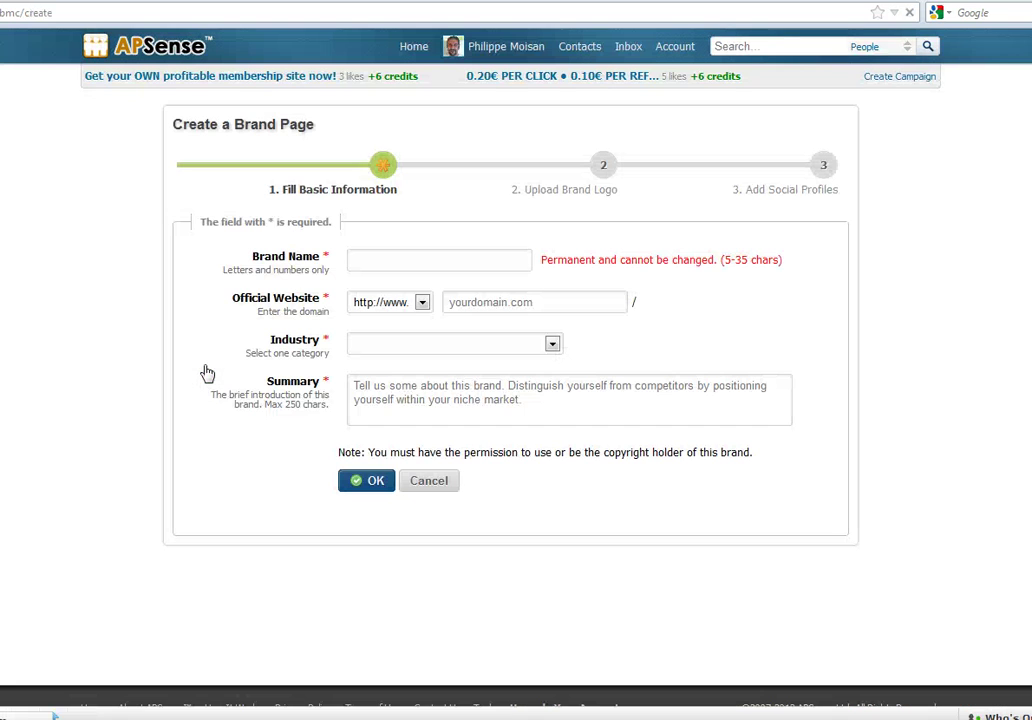
{"action": "left_click", "coordinate": [353, 261]}
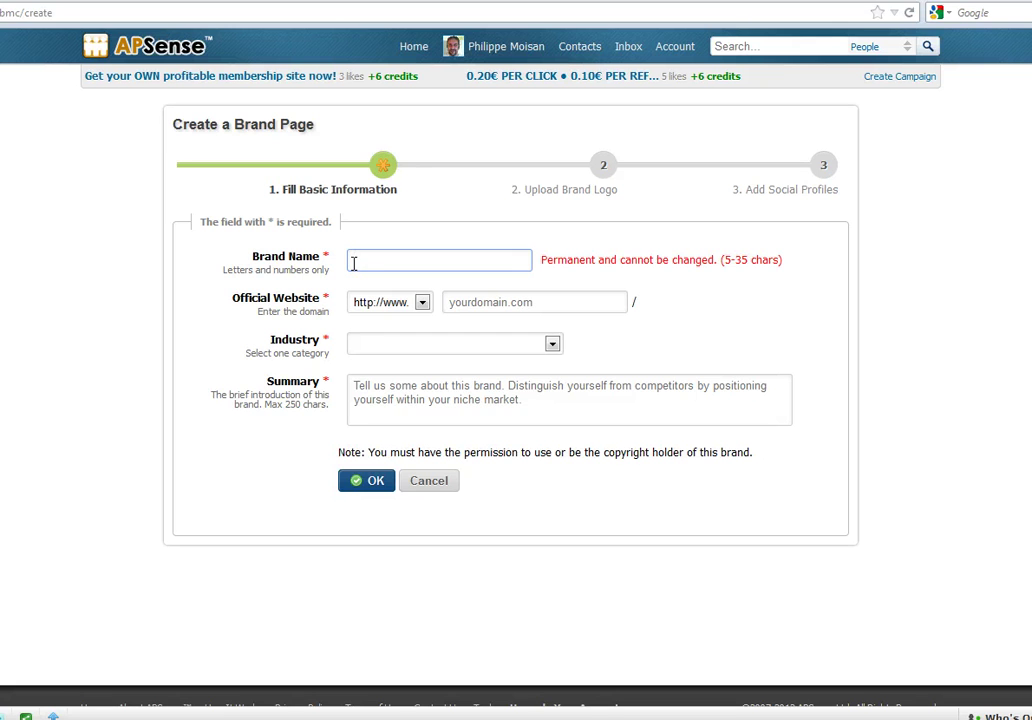
{"action": "type", "text": "Si"}
{"action": "type", "text": "Soe"}
{"action": "key", "text": "BackSpace"}
{"action": "key", "text": "BackSpace"}
{"action": "key", "text": "BackSpace"}
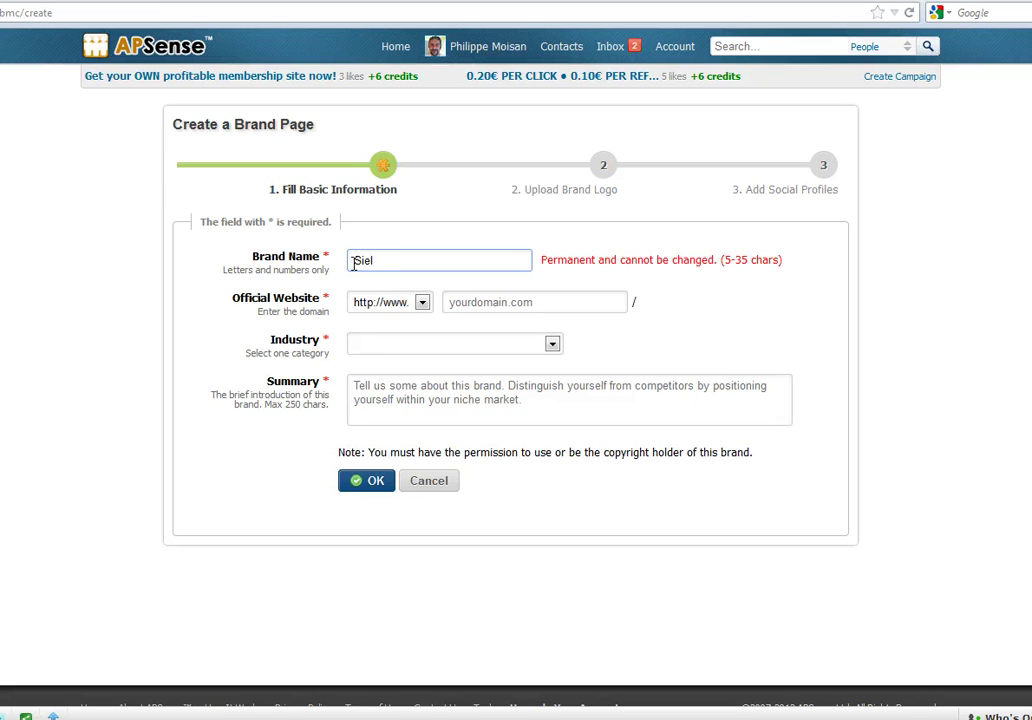
{"action": "type", "text": "el"}
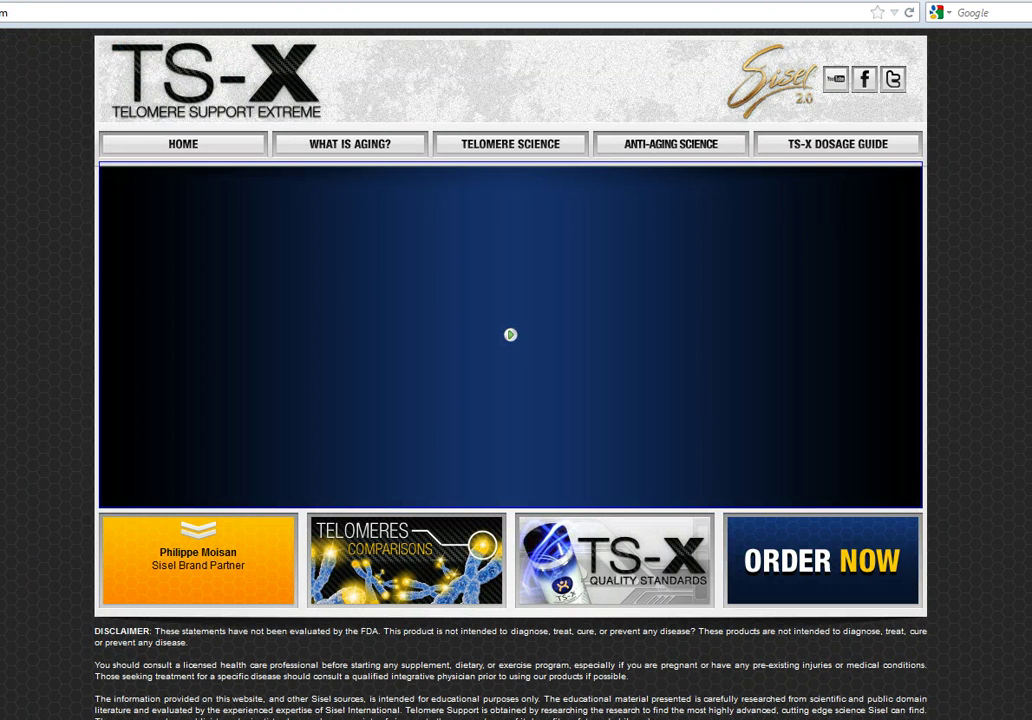
{"action": "left_click", "coordinate": [5, 12]}
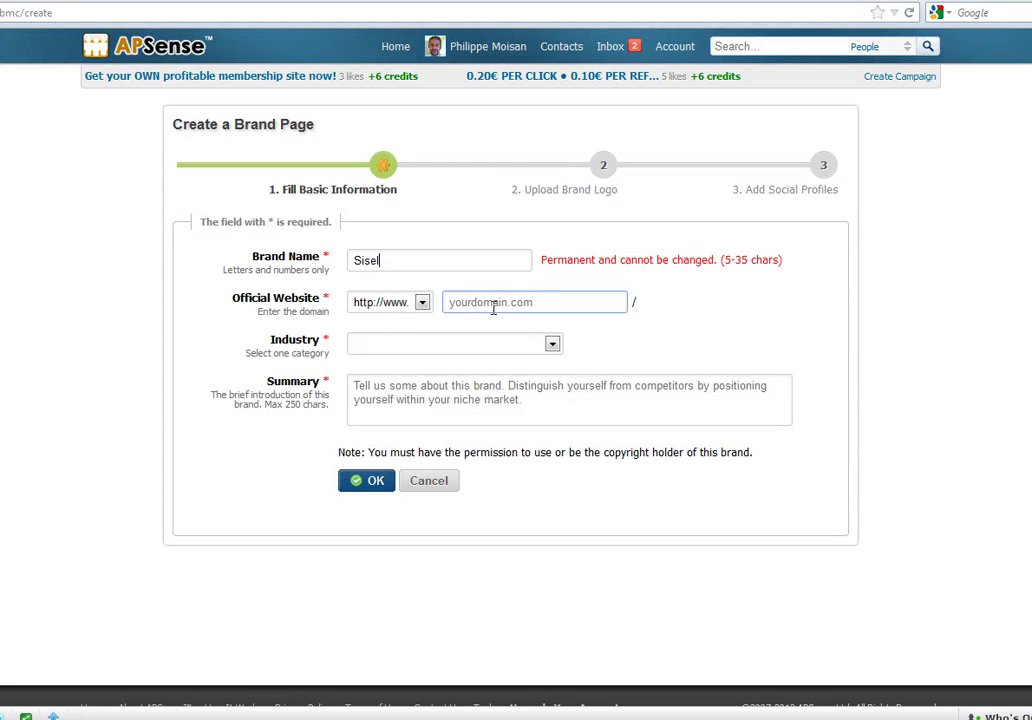
{"action": "left_click", "coordinate": [493, 304]}
{"action": "type", "text": "http://phmoisan.mytsx.com/"}
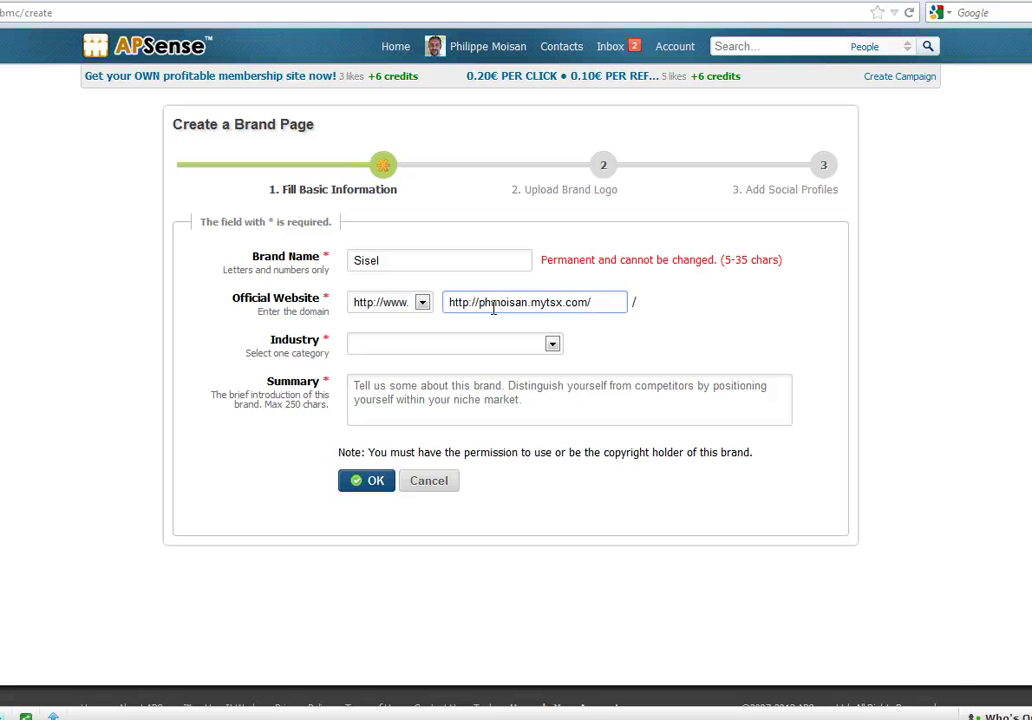
{"action": "key", "text": "Delete"}
{"action": "key", "text": "Delete"}
{"action": "key", "text": "Delete"}
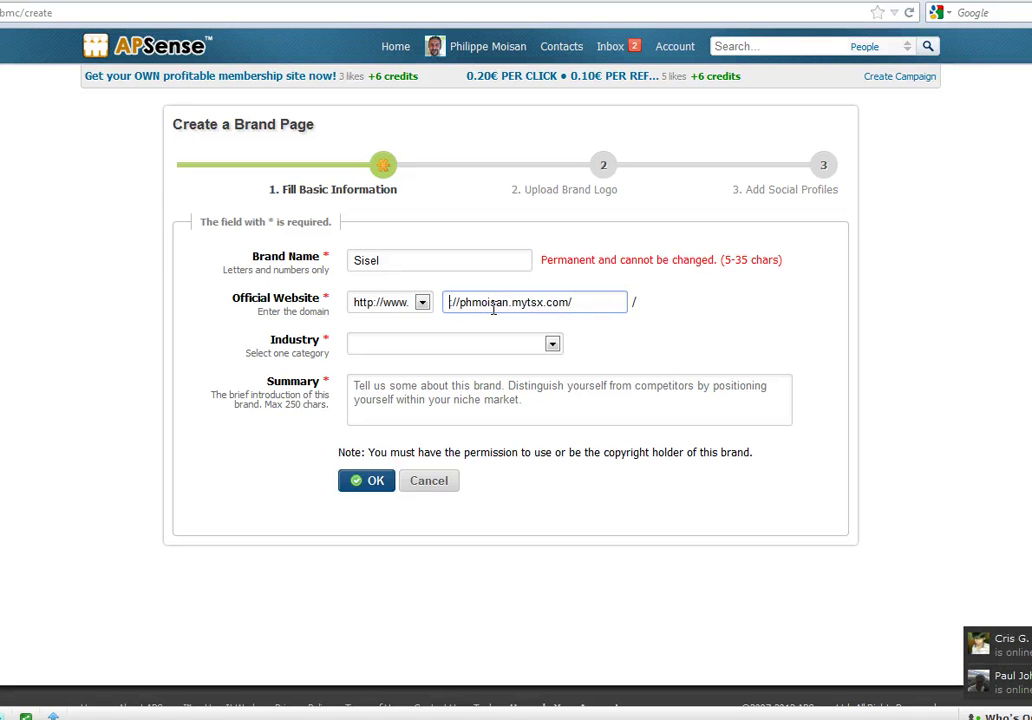
{"action": "key", "text": "Delete"}
{"action": "key", "text": "Delete"}
{"action": "key", "text": "Delete"}
{"action": "key", "text": "End"}
{"action": "key", "text": "BackSpace"}
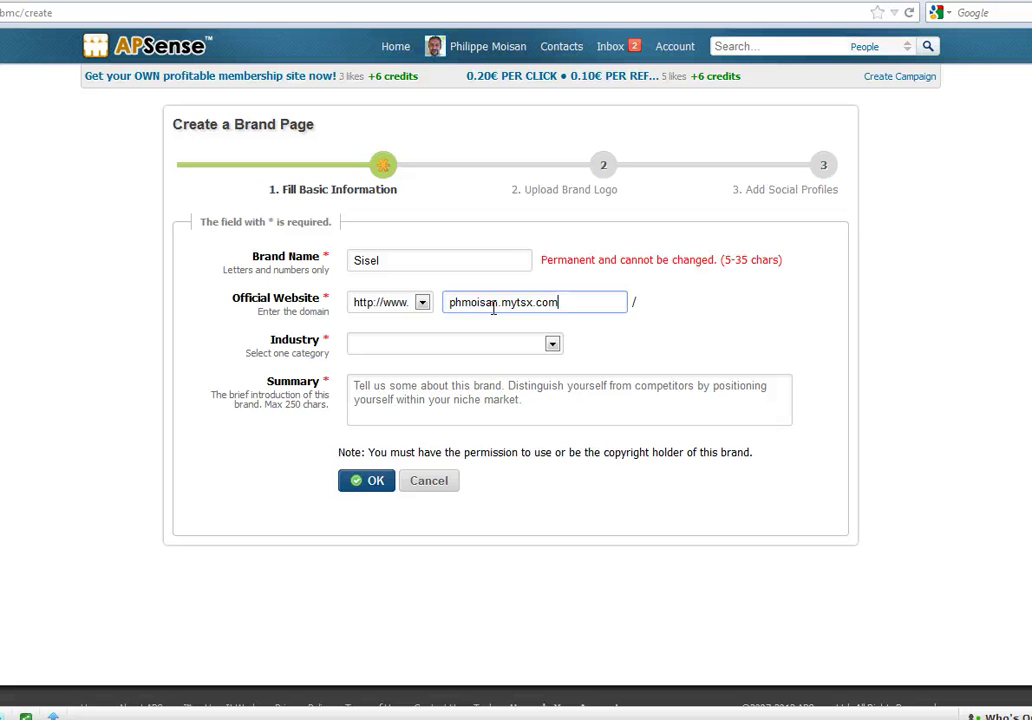
Step: Choose Marketing as industry, summarize 'Sisel is a mlm company', and submit
{"action": "left_click", "coordinate": [553, 345]}
{"action": "scroll", "coordinate": [540, 558], "scroll_direction": "down", "scroll_amount": 5}
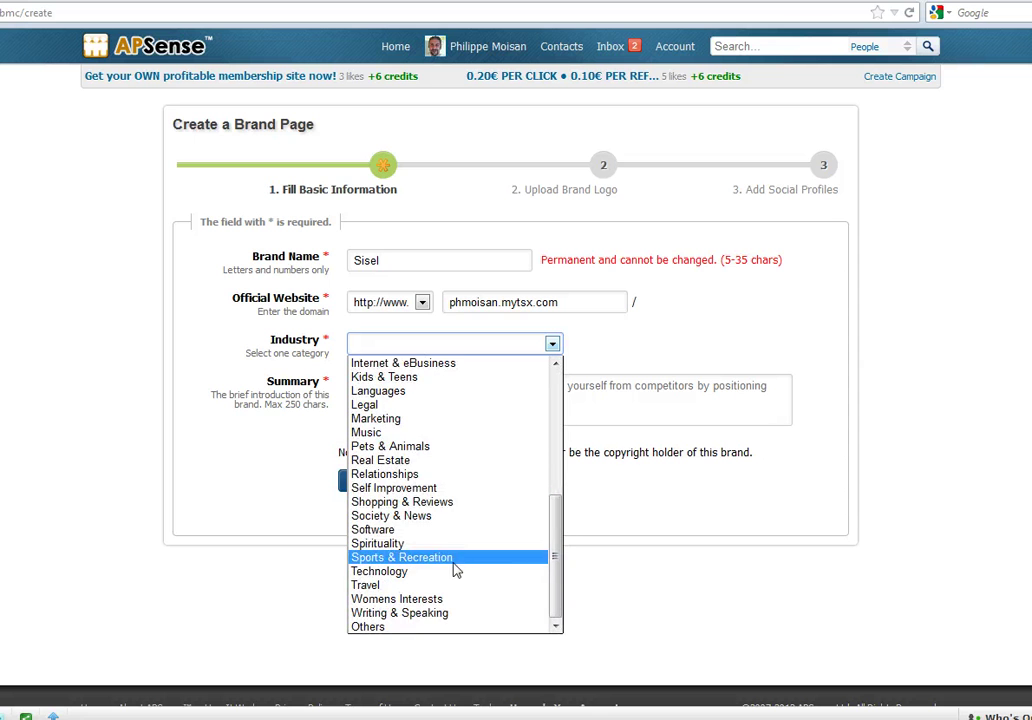
{"action": "left_click", "coordinate": [383, 420]}
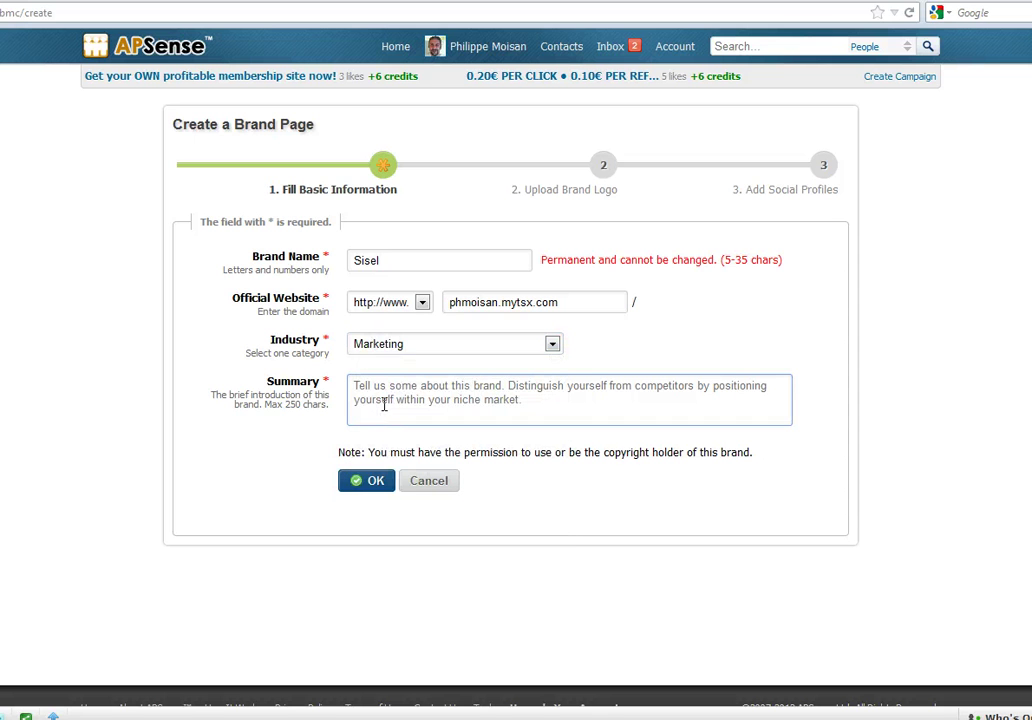
{"action": "left_click", "coordinate": [386, 400]}
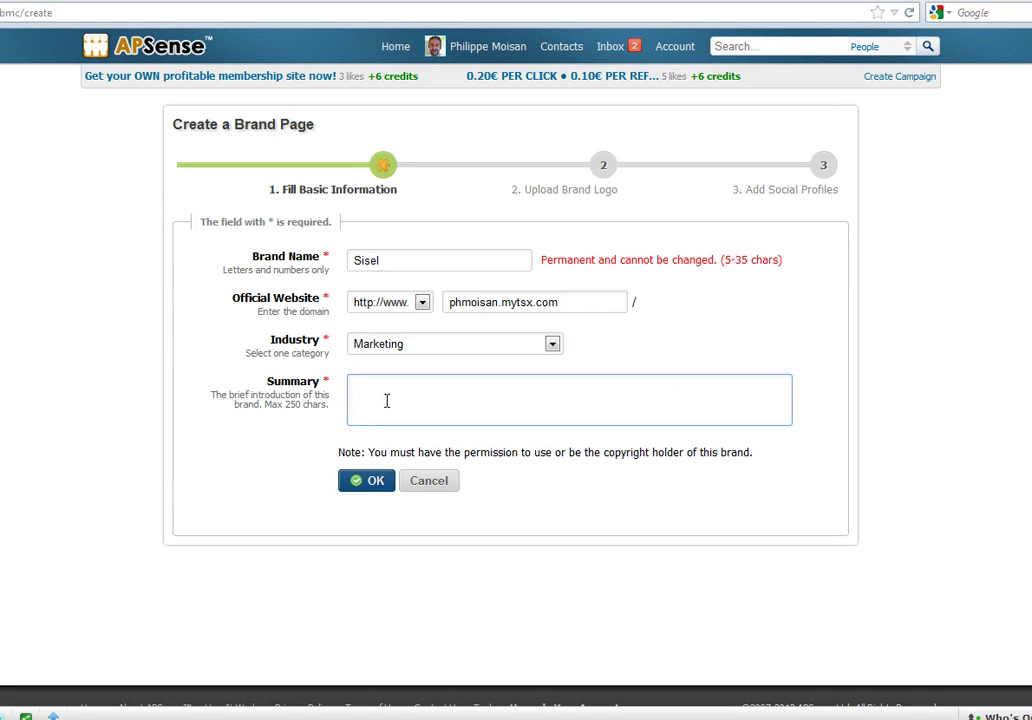
{"action": "type", "text": "Sisel is a mlm "}
{"action": "type", "text": "company"}
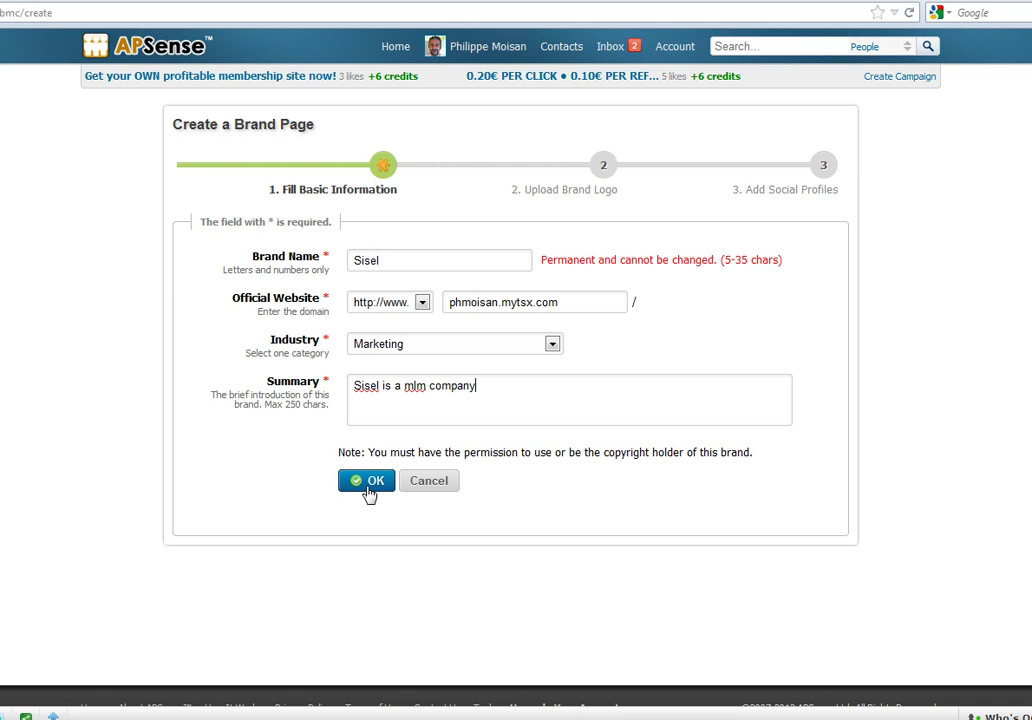
{"action": "left_click", "coordinate": [369, 482]}
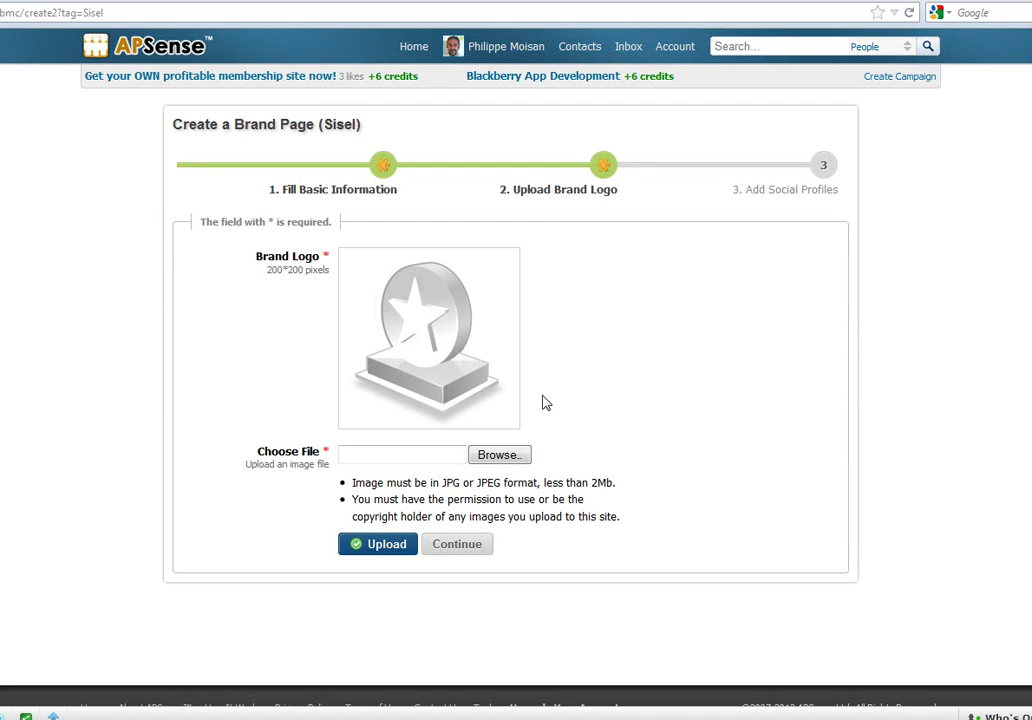
Step: Upload sisel-gold-logo.jpg from the Sisel images folder as the brand logo
{"action": "left_click", "coordinate": [500, 456]}
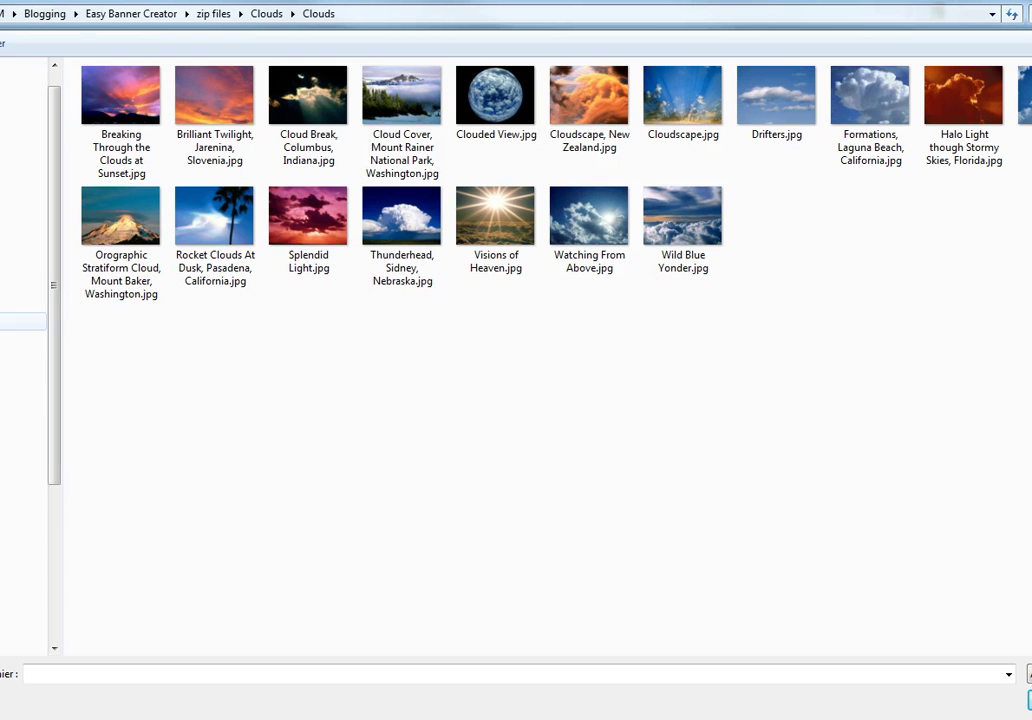
{"action": "scroll", "coordinate": [20, 340], "scroll_direction": "down", "scroll_amount": 3}
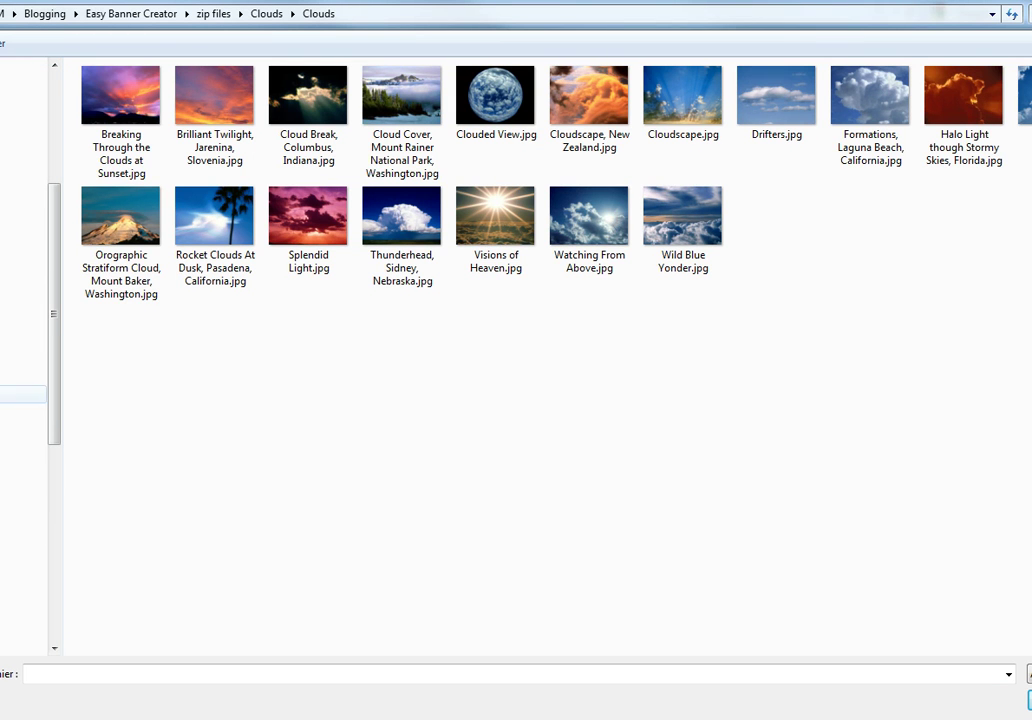
{"action": "scroll", "coordinate": [20, 370], "scroll_direction": "up", "scroll_amount": 1}
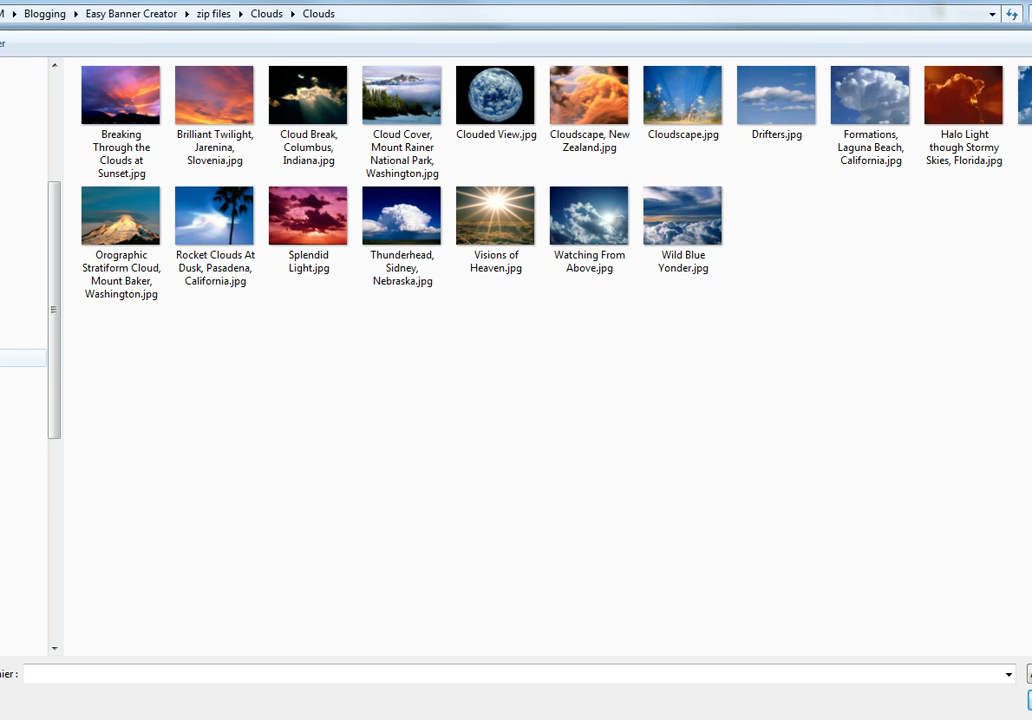
{"action": "left_click", "coordinate": [20, 302]}
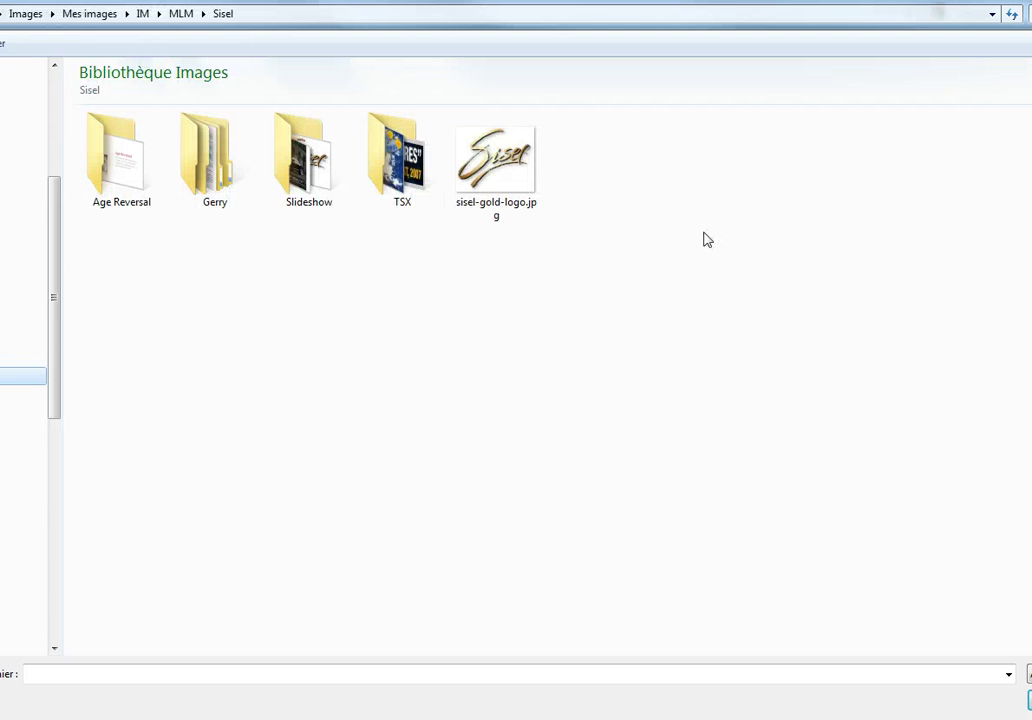
{"action": "double_click", "coordinate": [503, 183]}
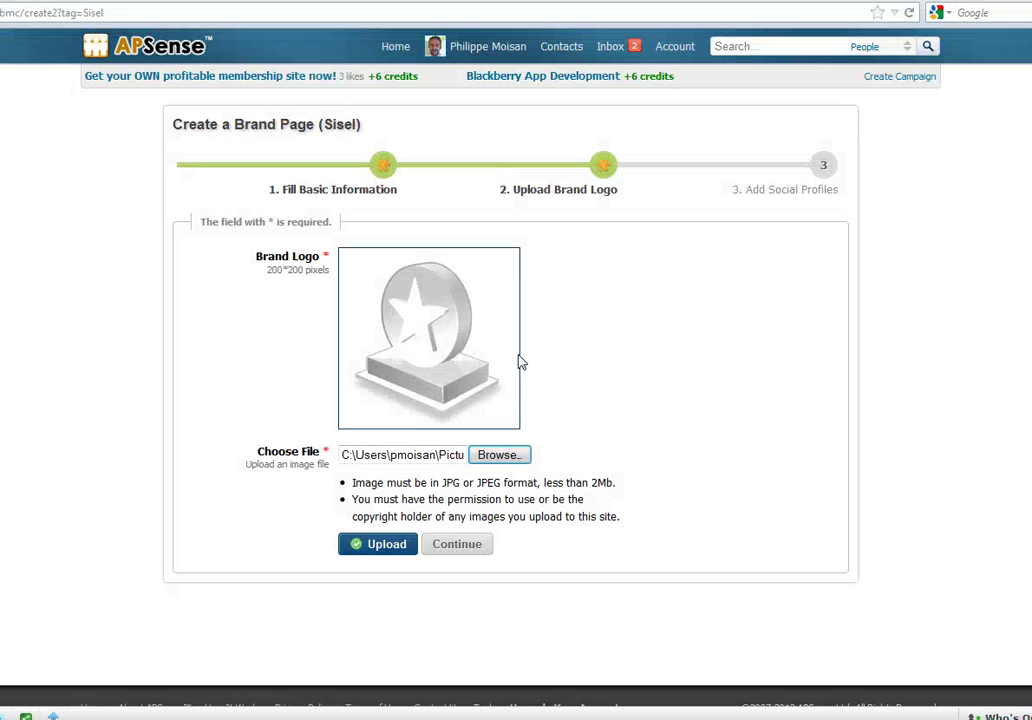
{"action": "left_click", "coordinate": [386, 551]}
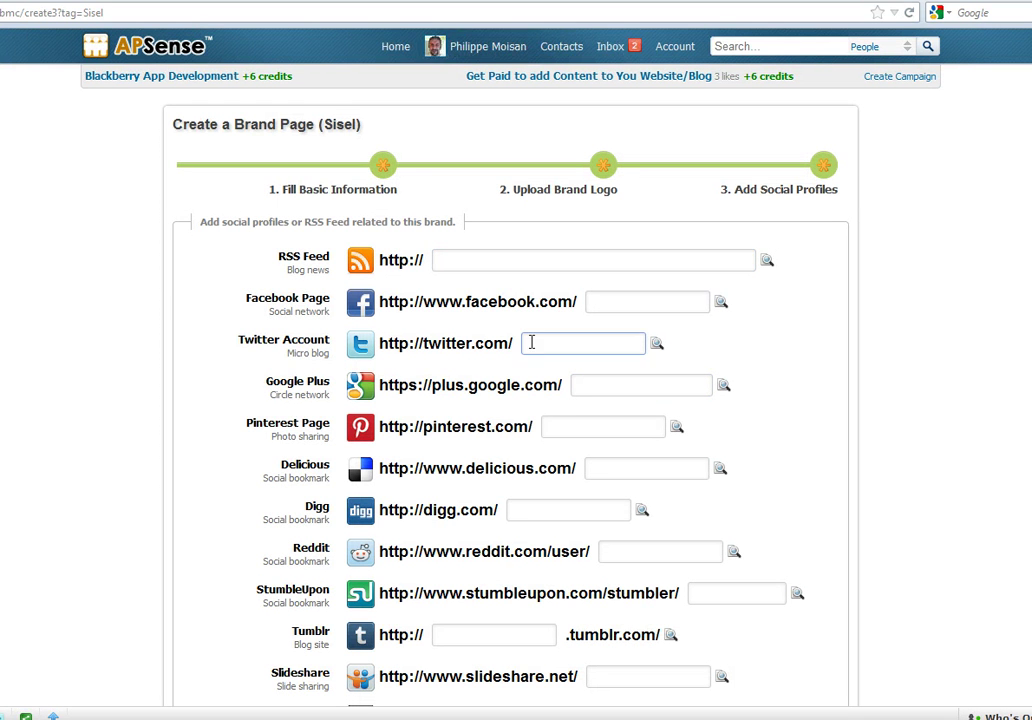
Step: Enter the brand's Twitter account name and save the social media links
{"action": "type", "text": "Phili"}
{"action": "type", "text": "ppeMosian"}
{"action": "key", "text": "BackSpace"}
{"action": "key", "text": "BackSpace"}
{"action": "key", "text": "BackSpace"}
{"action": "key", "text": "BackSpace"}
{"action": "type", "text": "san"}
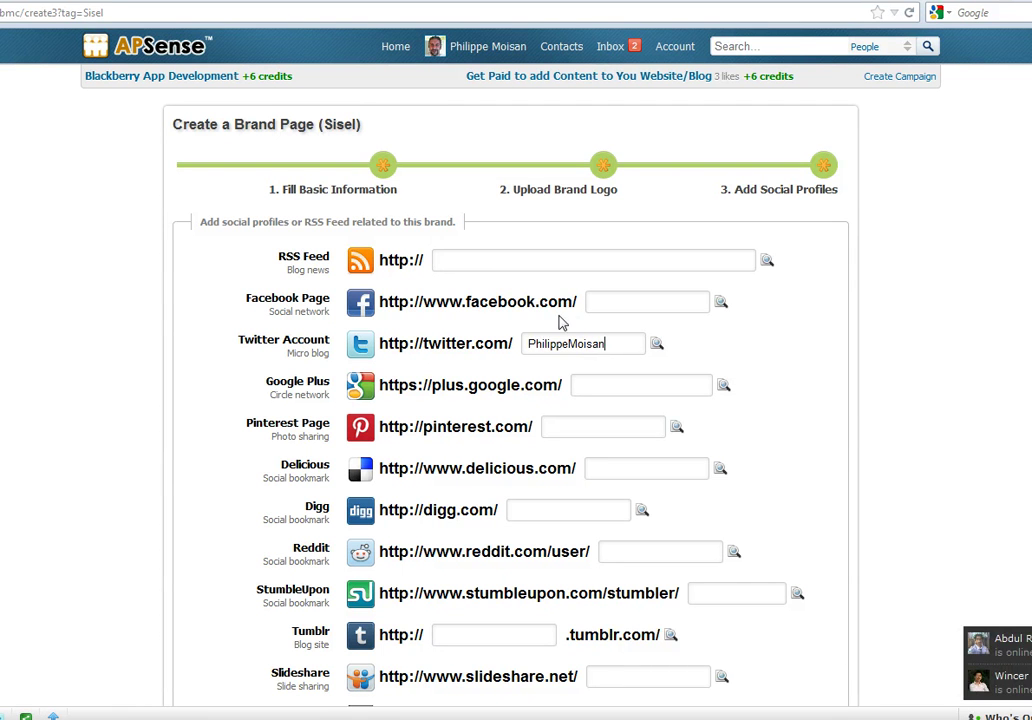
{"action": "scroll", "coordinate": [933, 369], "scroll_direction": "down", "scroll_amount": 3}
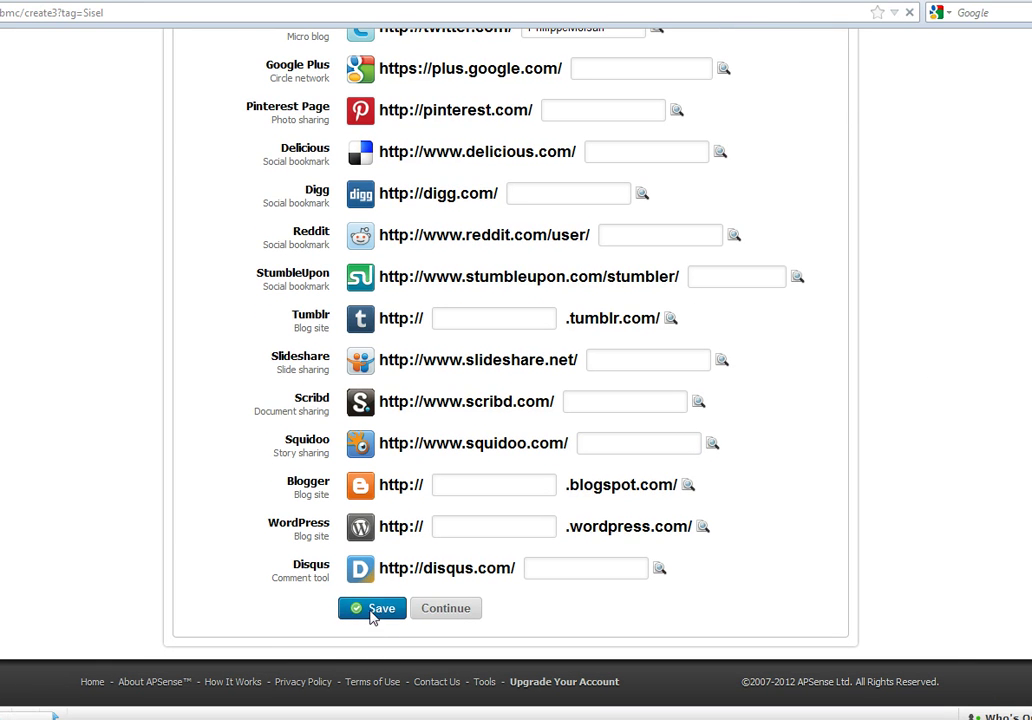
{"action": "left_click", "coordinate": [371, 614]}
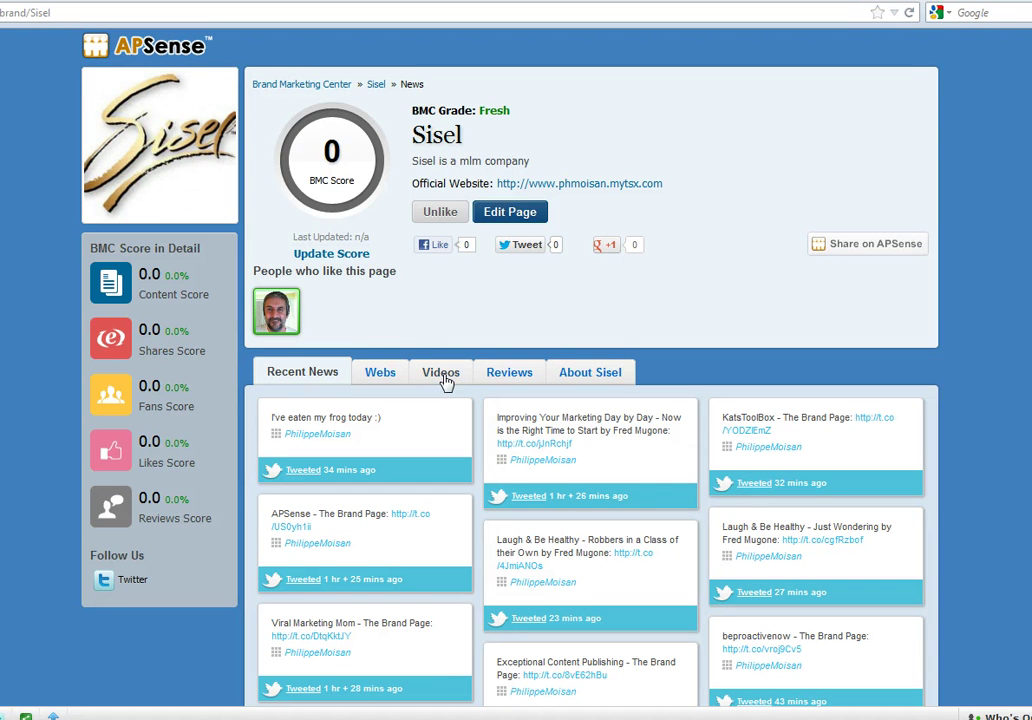
Step: Open the Sisel brand page editor via Edit Page
{"action": "left_click", "coordinate": [508, 212]}
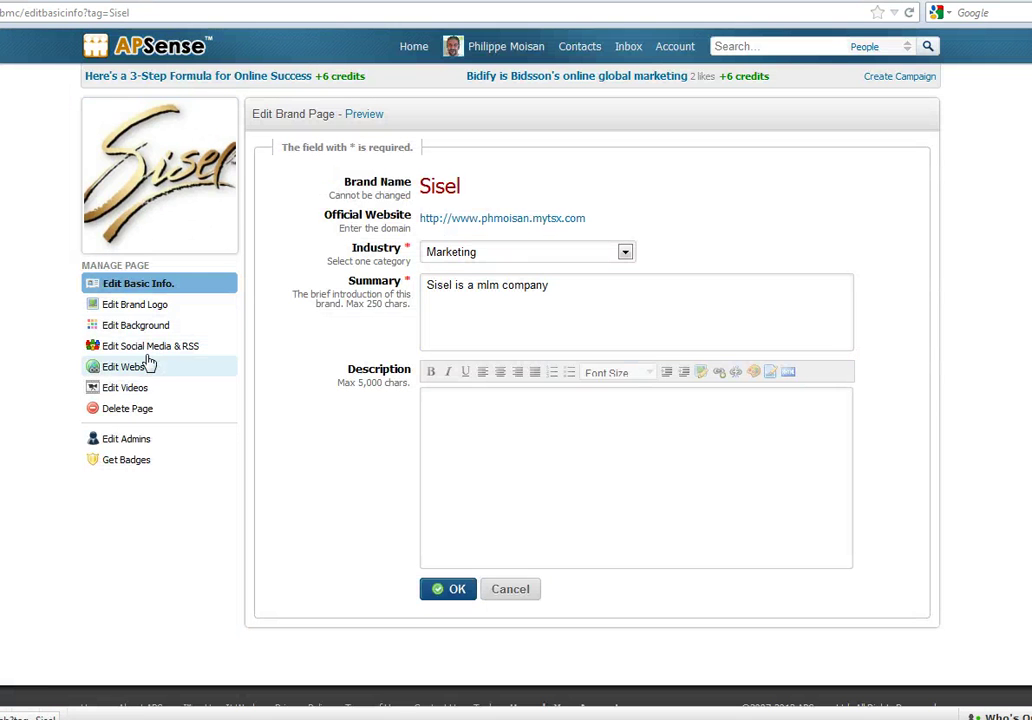
Step: Open Edit Videos, copy the newest Sisel TS-X YouTube video link, and return to APSense
{"action": "left_click", "coordinate": [128, 392]}
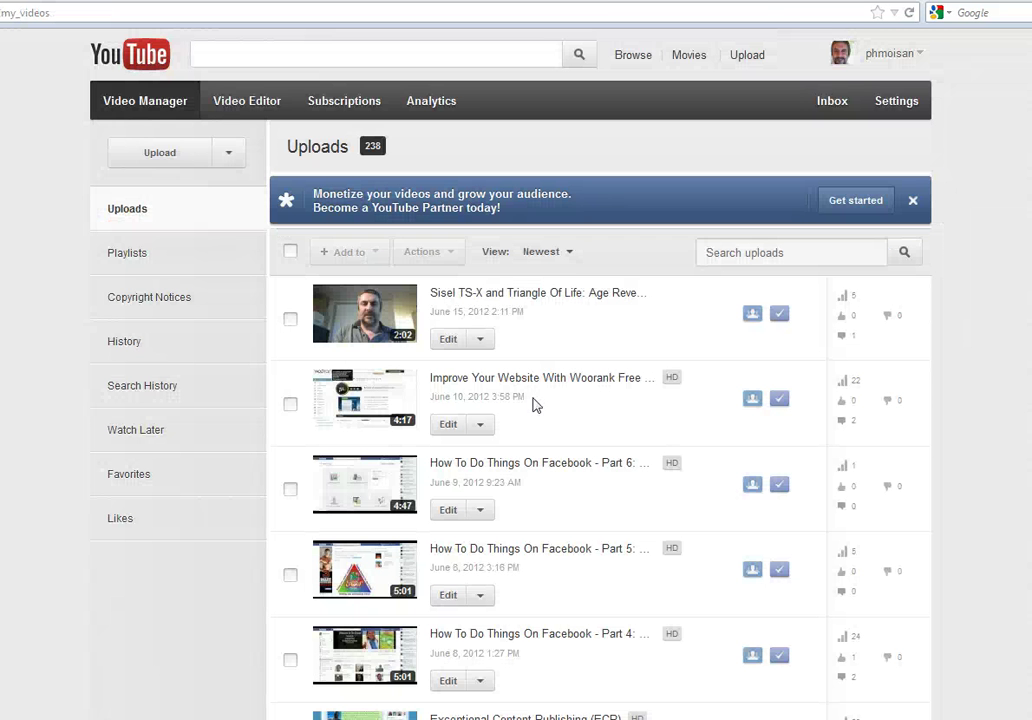
{"action": "right_click", "coordinate": [535, 297]}
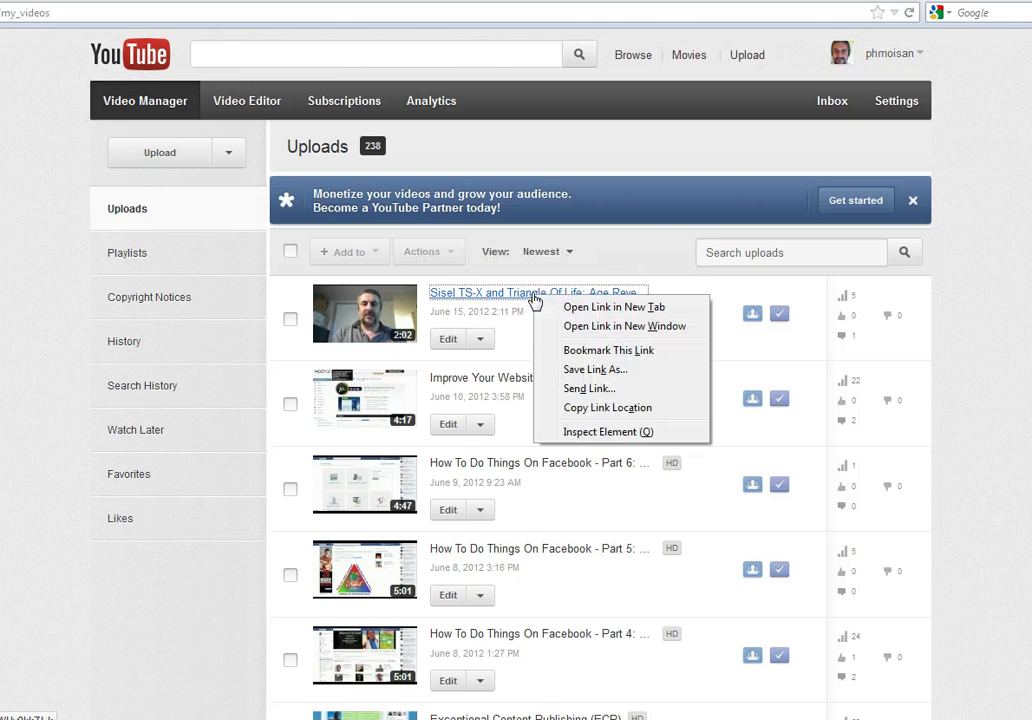
{"action": "left_click", "coordinate": [590, 408]}
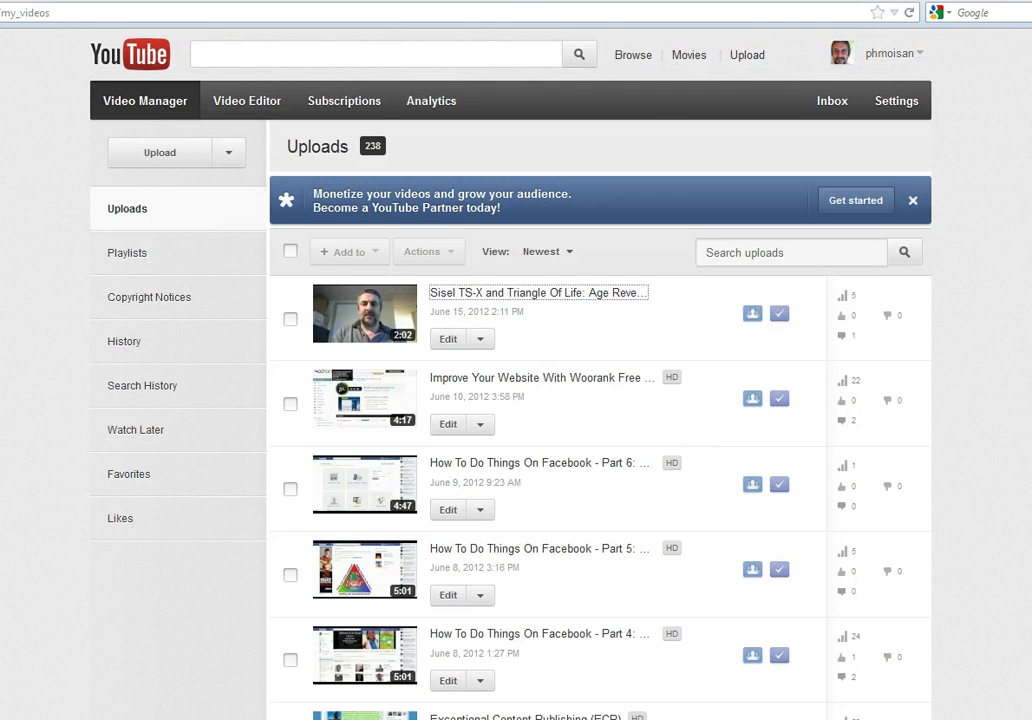
{"action": "key", "text": "ctrl+Tab"}
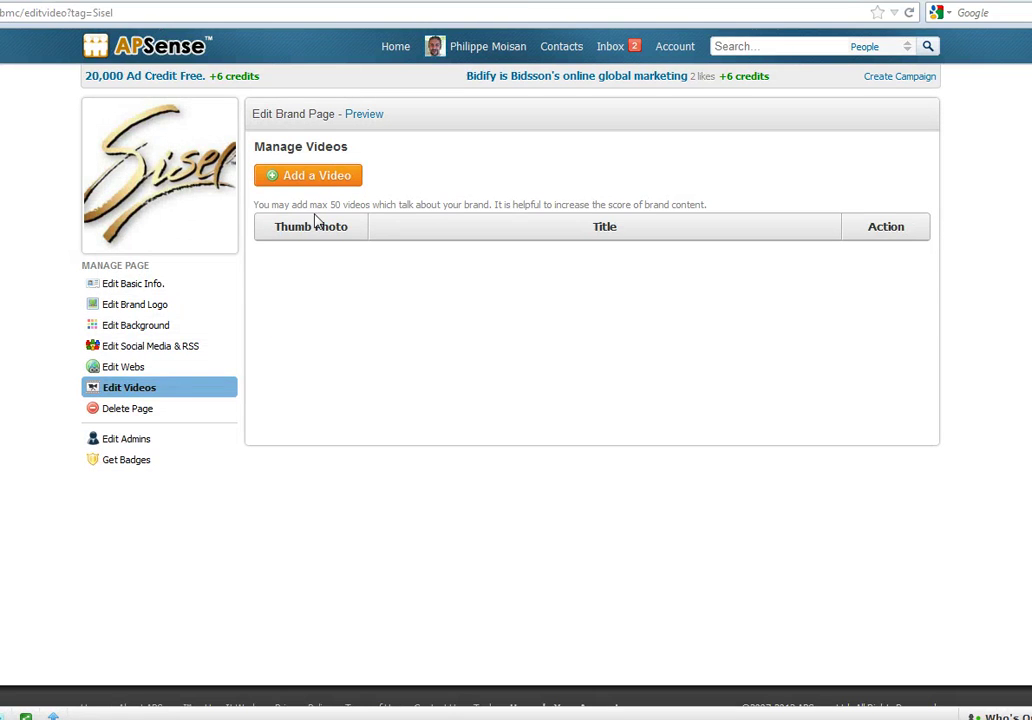
Step: Add the copied YouTube video link with the brief 'Sisel TS-X' and confirm it
{"action": "left_click", "coordinate": [314, 187]}
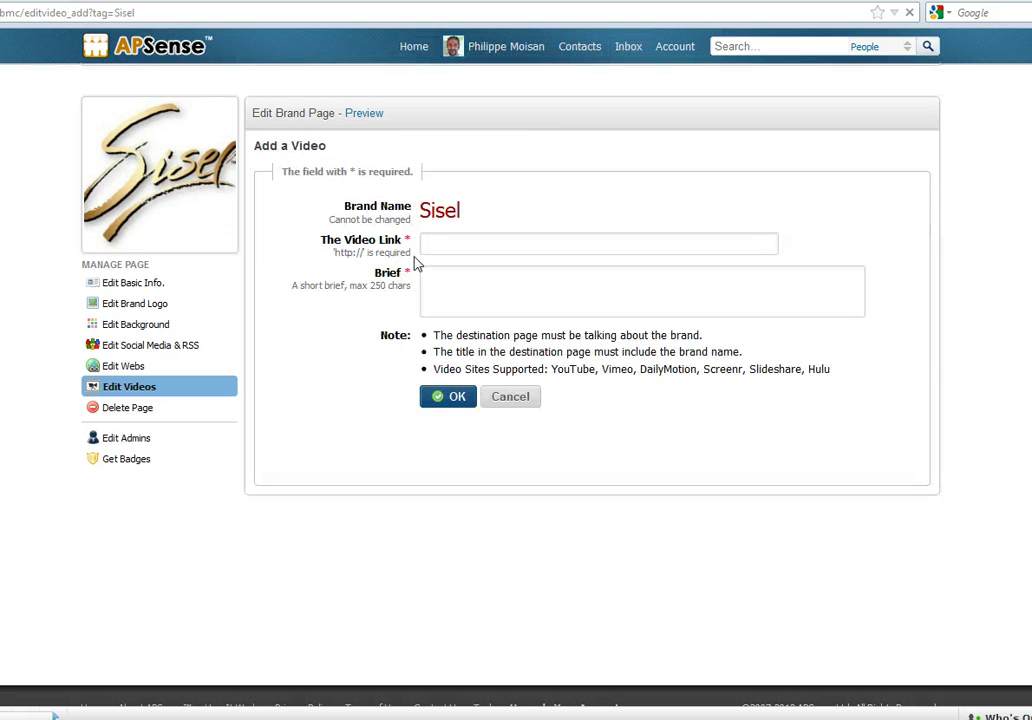
{"action": "left_click", "coordinate": [449, 245]}
{"action": "key", "text": "ctrl+v"}
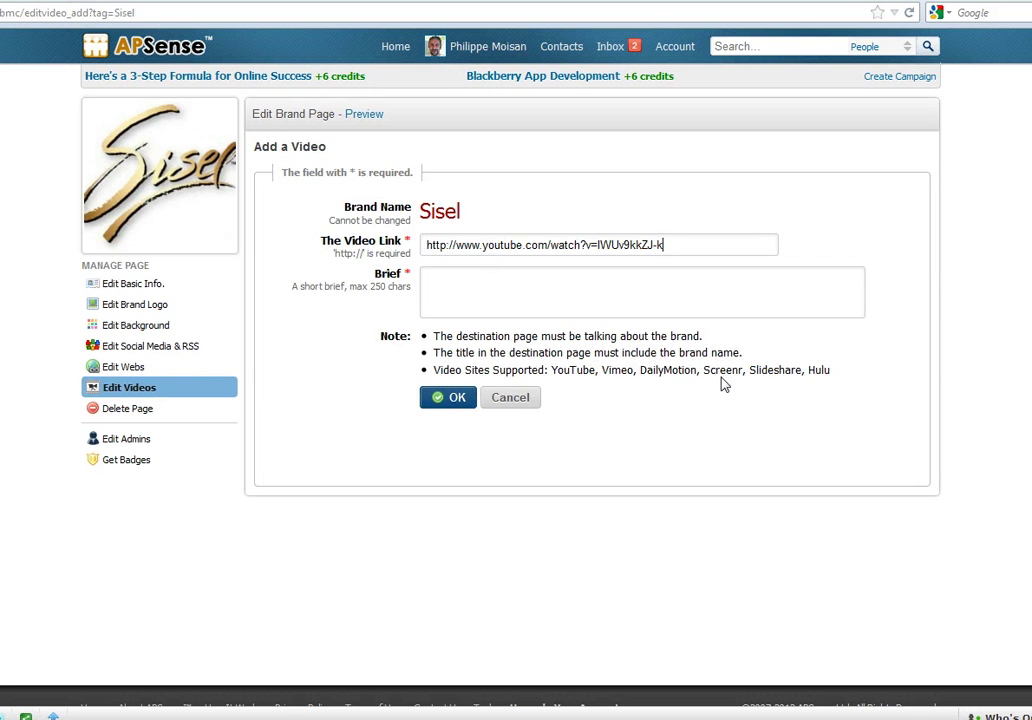
{"action": "left_click", "coordinate": [481, 300]}
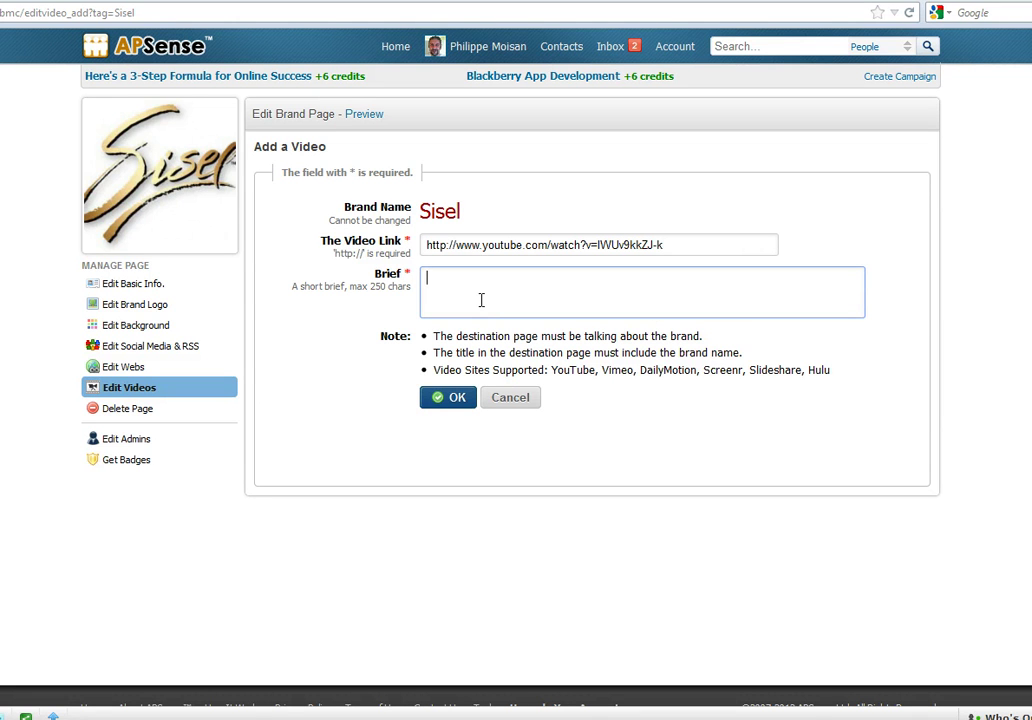
{"action": "type", "text": "Sisel TS-X"}
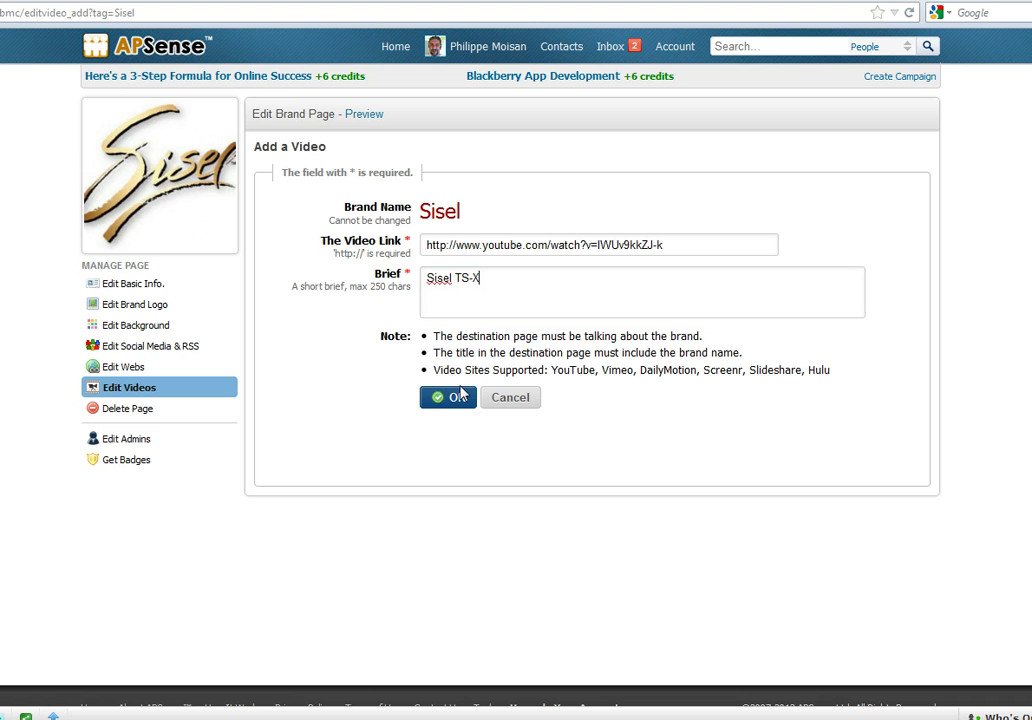
{"action": "left_click", "coordinate": [456, 413]}
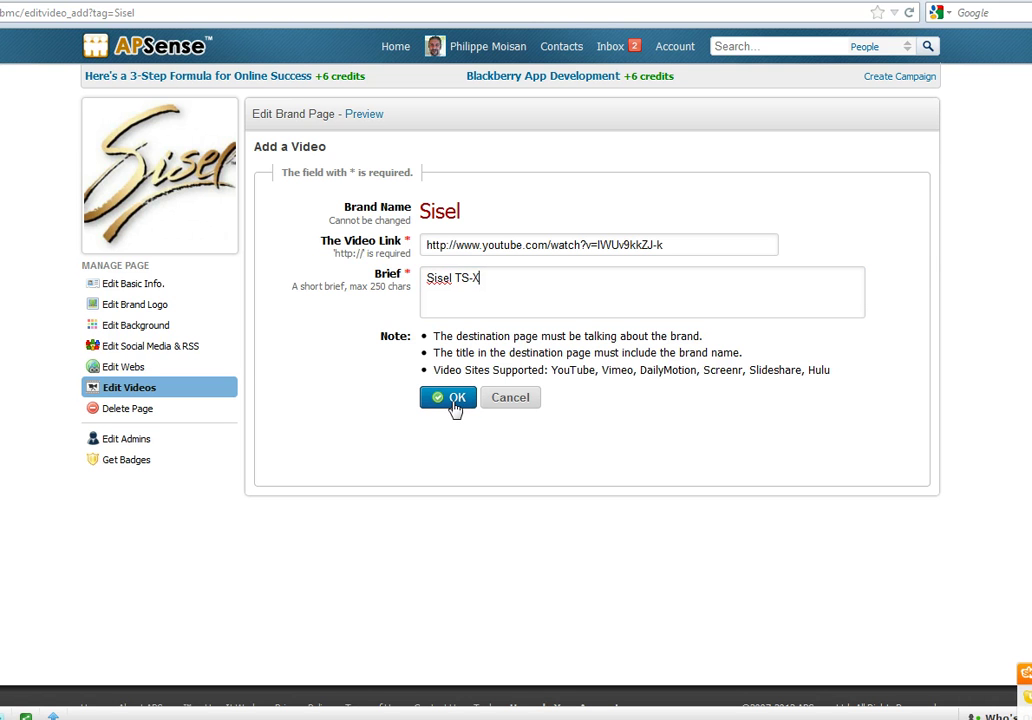
{"action": "left_click", "coordinate": [452, 399]}
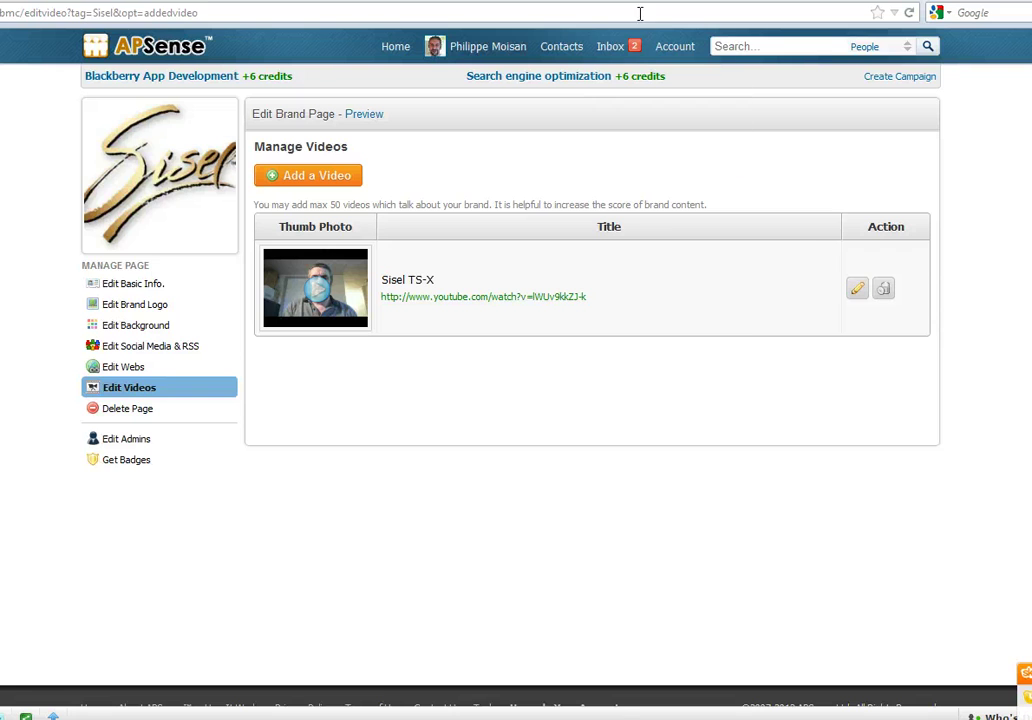
{"action": "key", "text": "ctrl+Tab"}
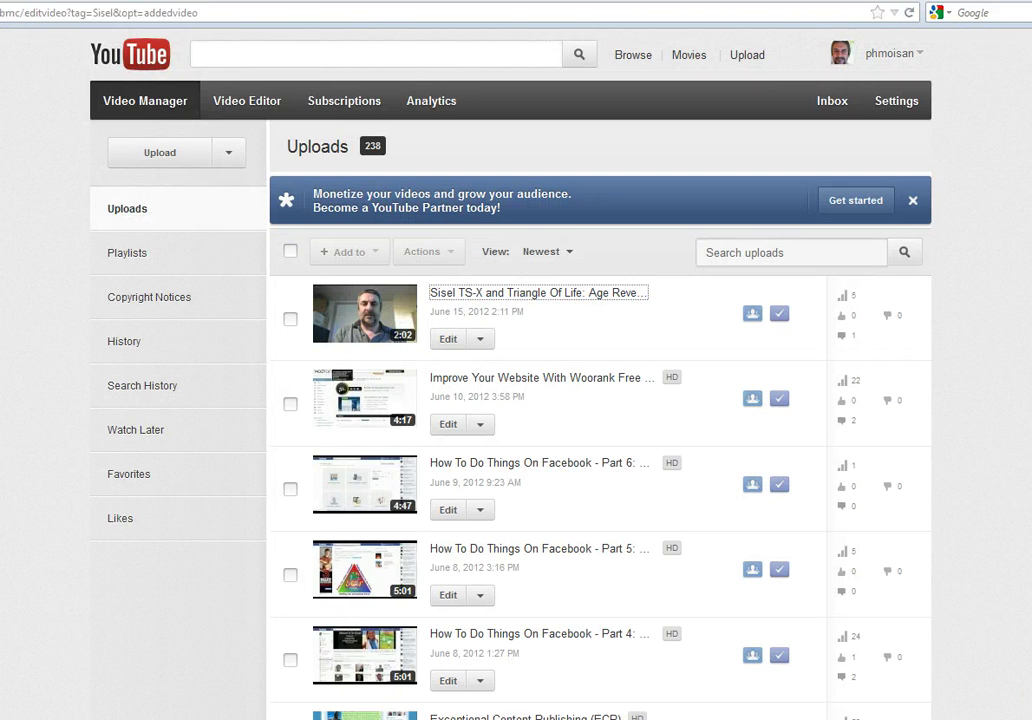
{"action": "key", "text": "ctrl+Tab"}
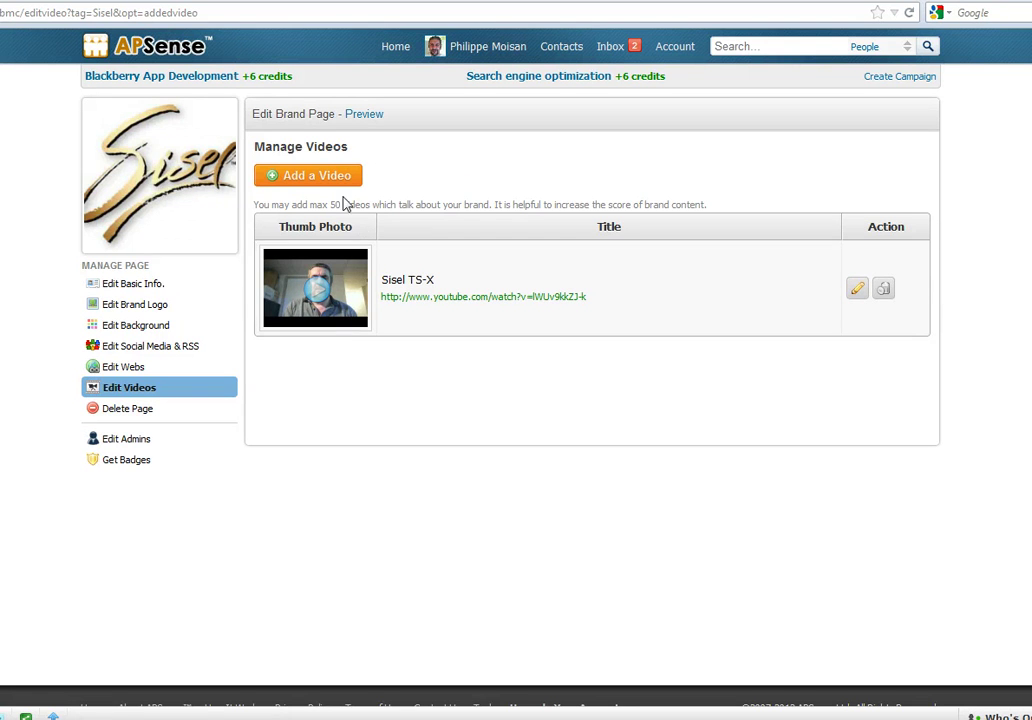
Step: Return to the Sisel brand page and update its BMC score to 3
{"action": "left_click", "coordinate": [160, 175]}
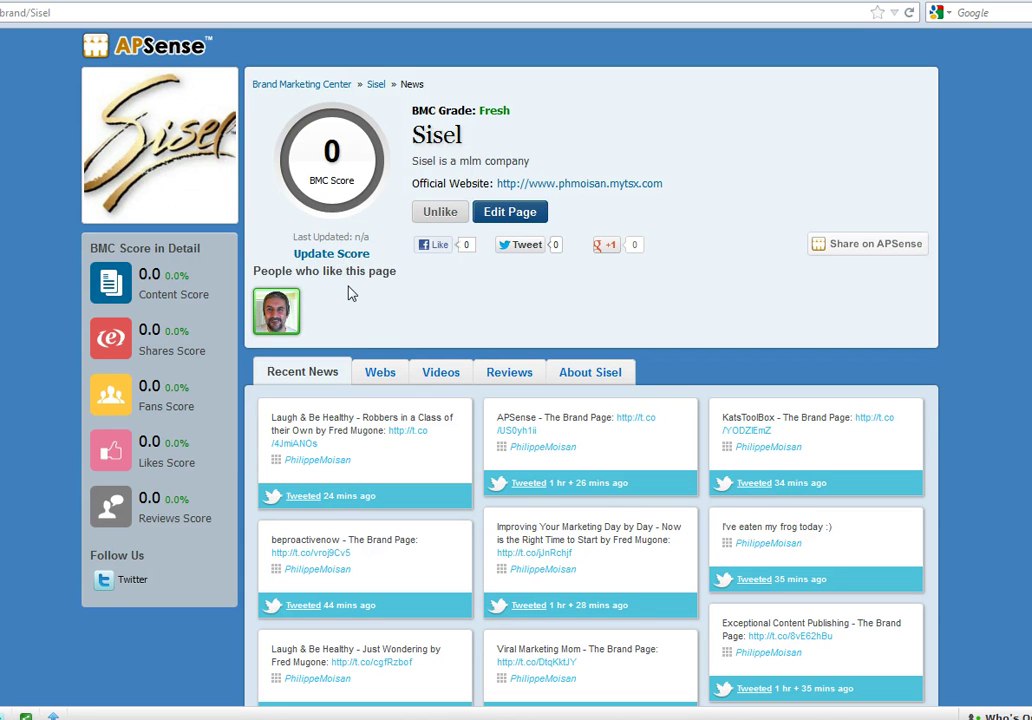
{"action": "left_click", "coordinate": [336, 254]}
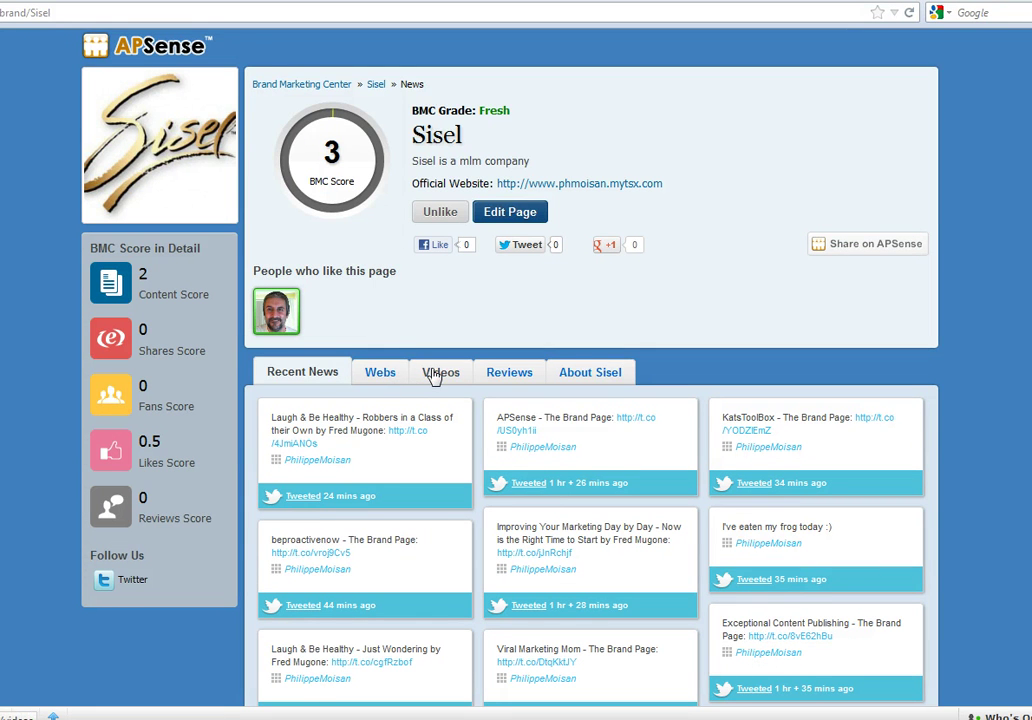
{"action": "left_click", "coordinate": [435, 376]}
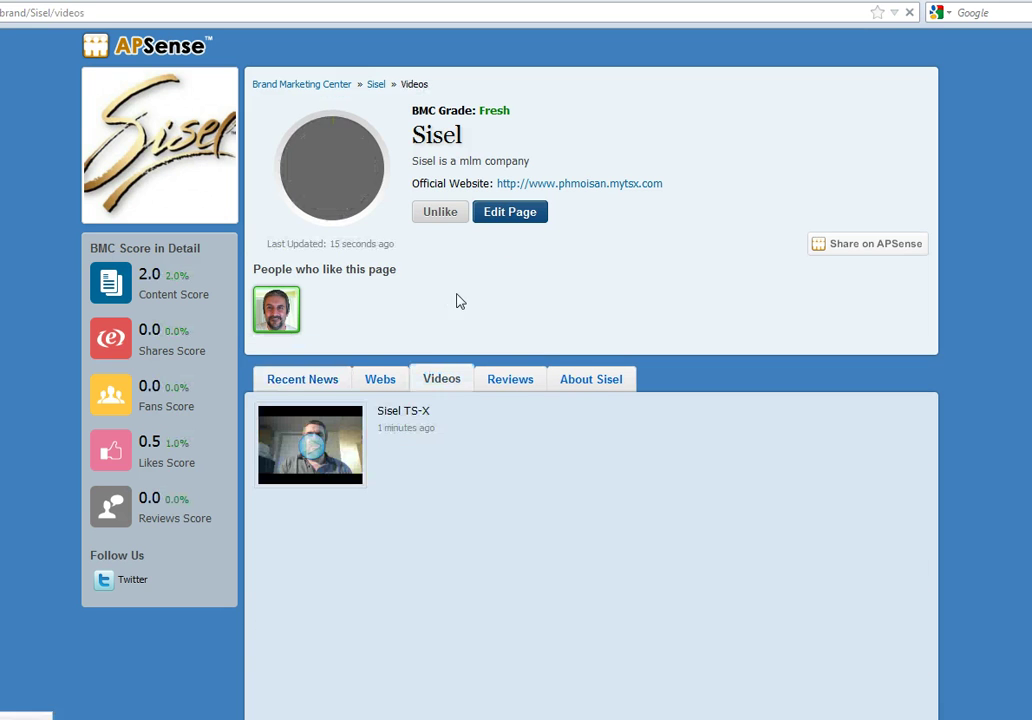
{"action": "left_click", "coordinate": [380, 386]}
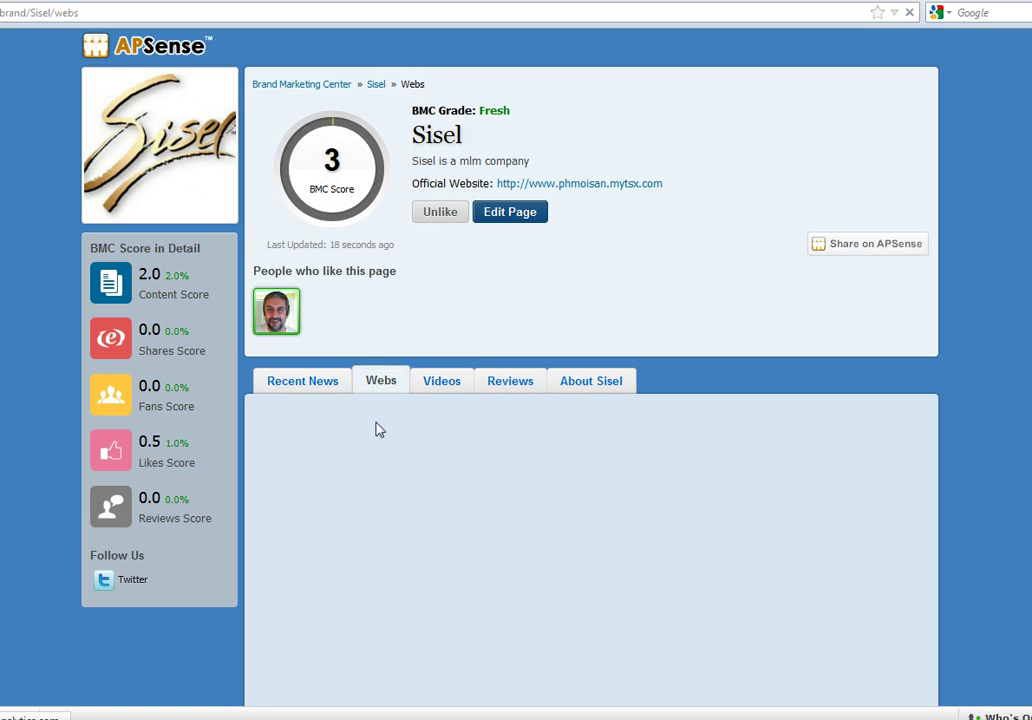
{"action": "left_click", "coordinate": [512, 220]}
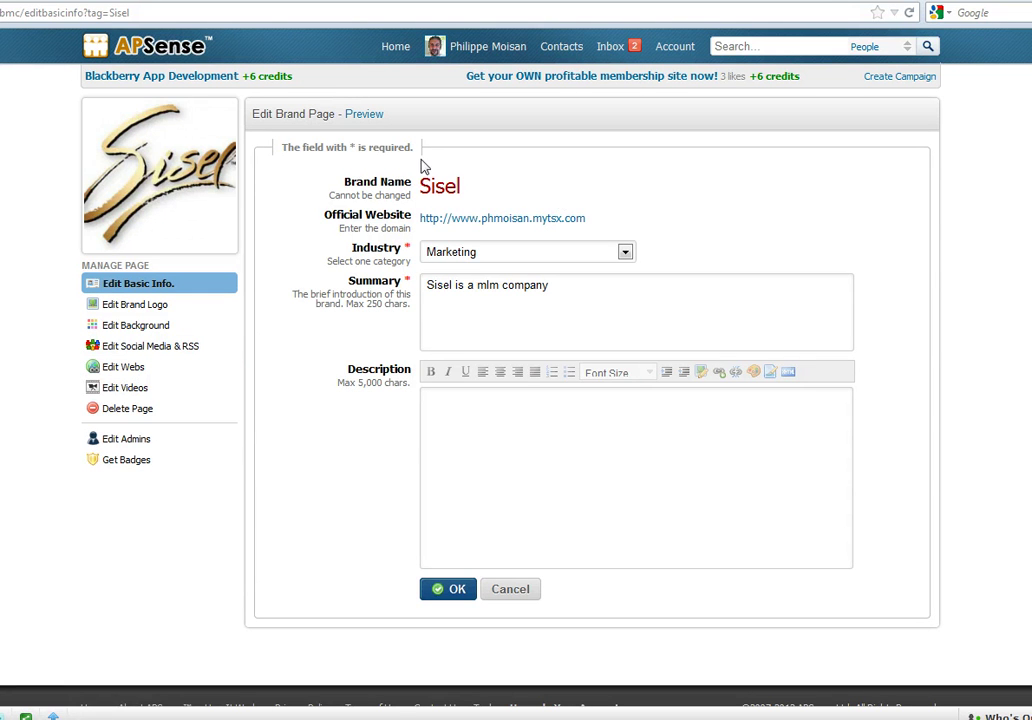
{"action": "left_click", "coordinate": [448, 589]}
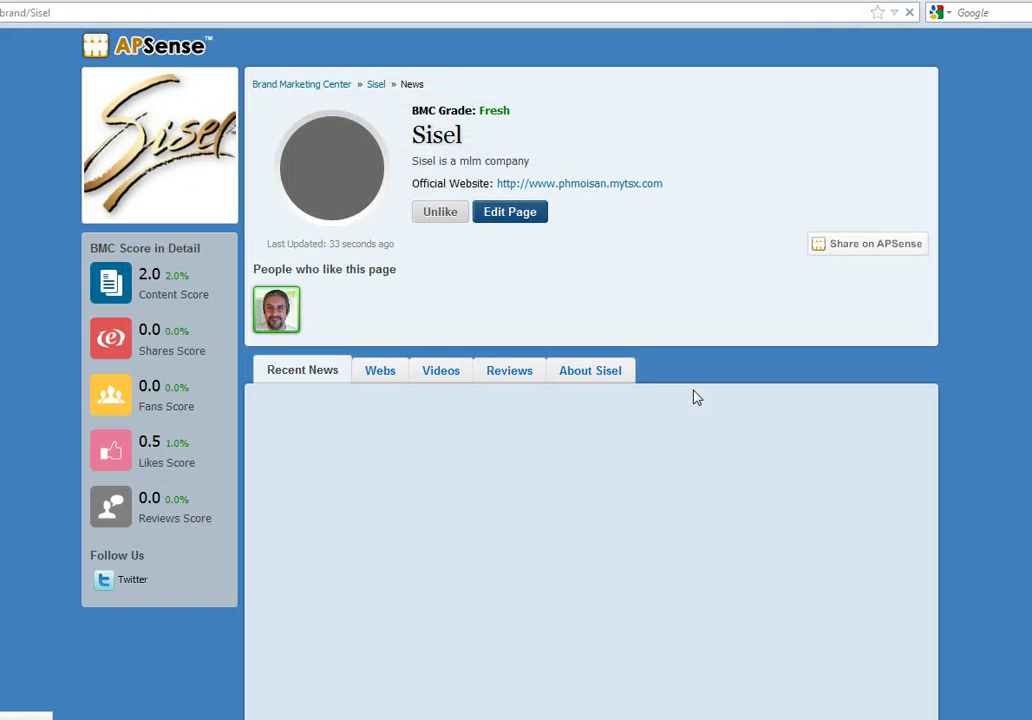